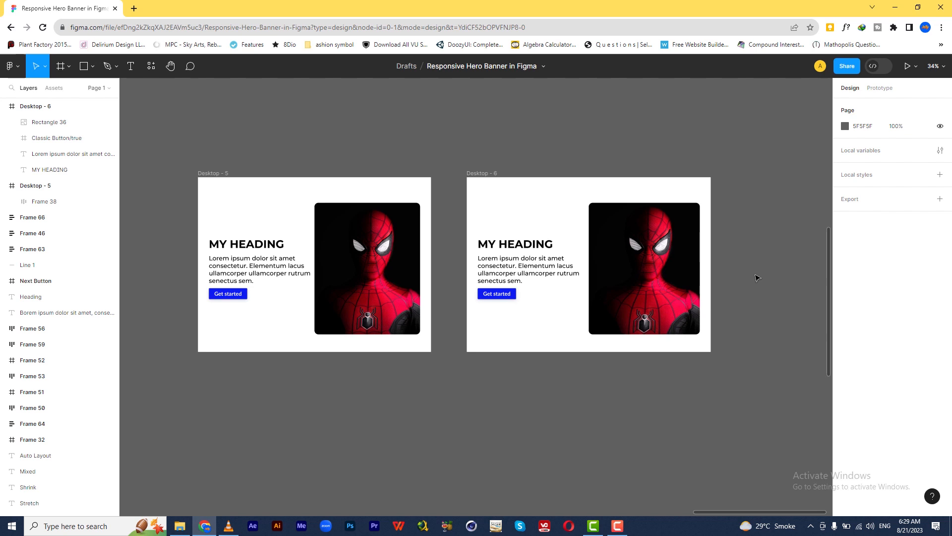
# Step: Try resizing the Desktop - 6 frame to test how its banner content responds, and undo the change
pyautogui.moveTo(752, 273); pyautogui.dragTo(660, 244)
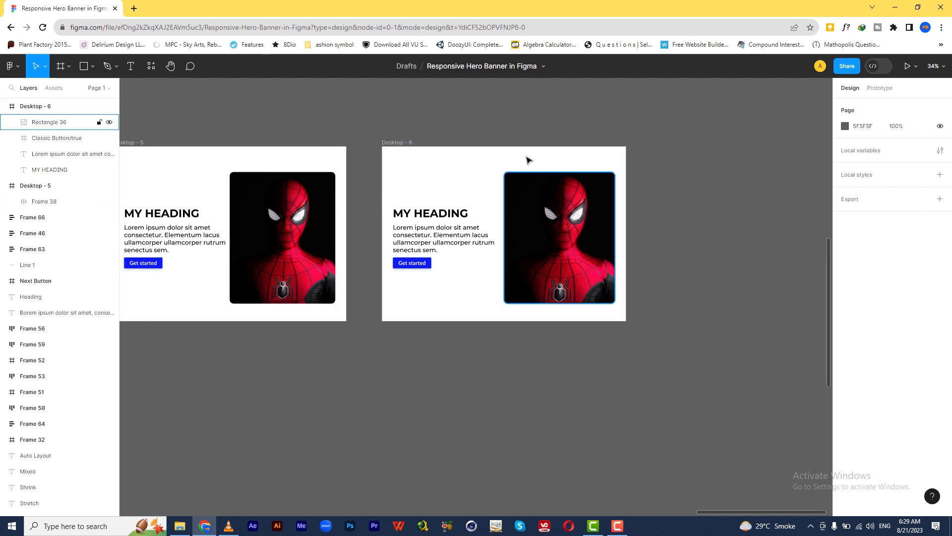
pyautogui.click(394, 144)
pyautogui.moveTo(572, 202); pyautogui.dragTo(628, 239)
pyautogui.hotkey('ctrl', 'z')
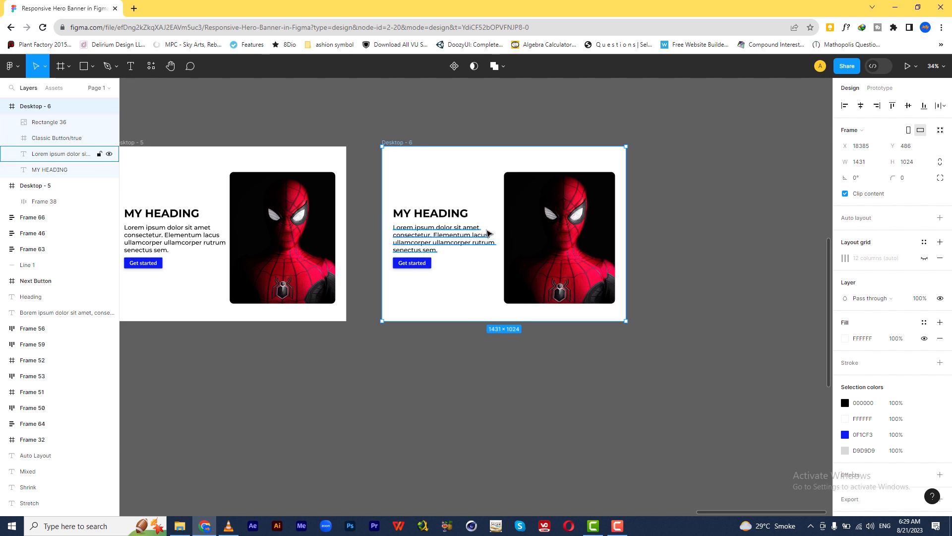
# Step: Try resizing the Desktop - 5 frame horizontally to test its responsive banner, restoring its original width
pyautogui.moveTo(471, 368); pyautogui.dragTo(505, 355)
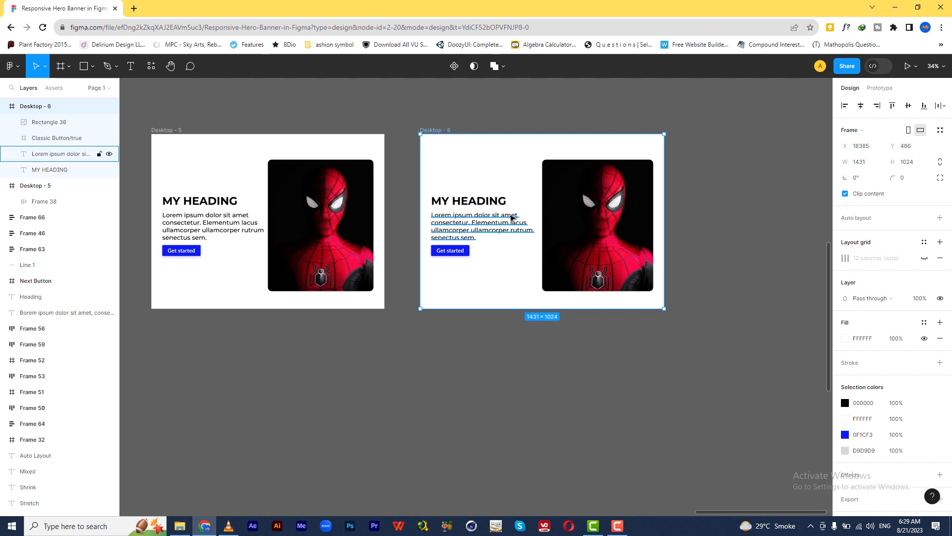
pyautogui.click(176, 130)
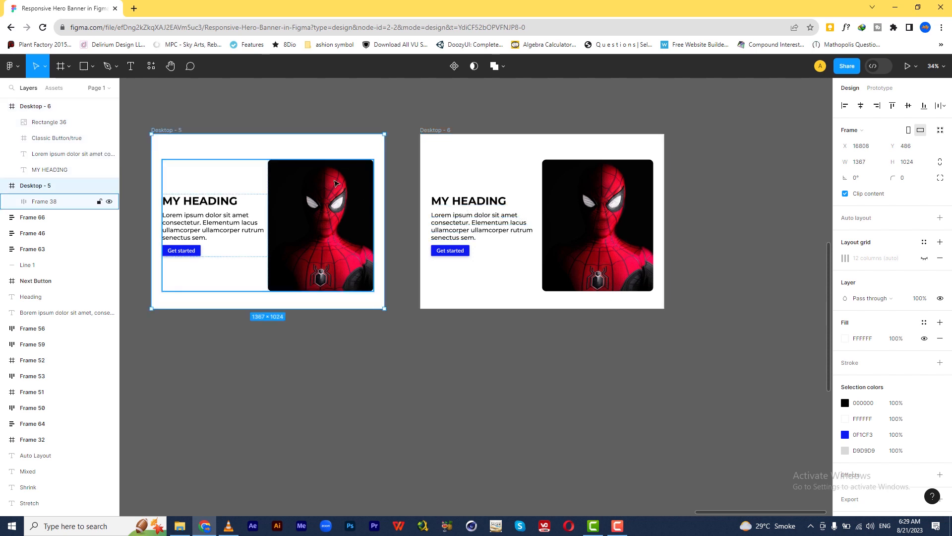
pyautogui.moveTo(385, 195); pyautogui.dragTo(537, 268)
pyautogui.moveTo(536, 221); pyautogui.dragTo(536, 248)
pyautogui.moveTo(464, 254); pyautogui.dragTo(410, 251)
# Step: Try dragging out the side edge of the Desktop - 6 frame once more, ending at its original width
pyautogui.click(442, 138)
pyautogui.moveTo(664, 229); pyautogui.dragTo(664, 250)
pyautogui.click(712, 240)
pyautogui.click(444, 134)
# Step: Group the heading, paragraph and Get started button of Desktop - 6 into a vertical auto layout
pyautogui.moveTo(668, 253); pyautogui.dragTo(611, 248)
pyautogui.click(417, 196)
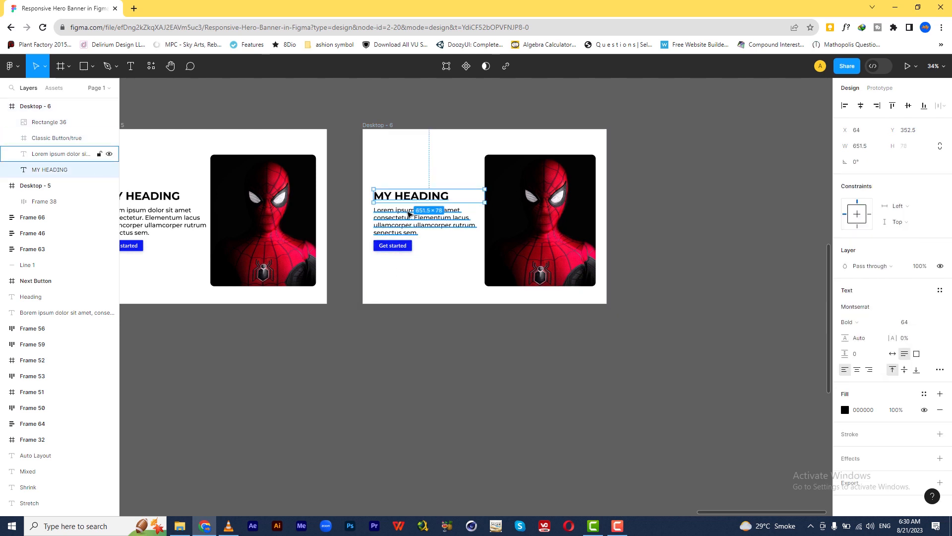
pyautogui.keyDown('shift'); pyautogui.click(393, 229); pyautogui.keyUp('shift')
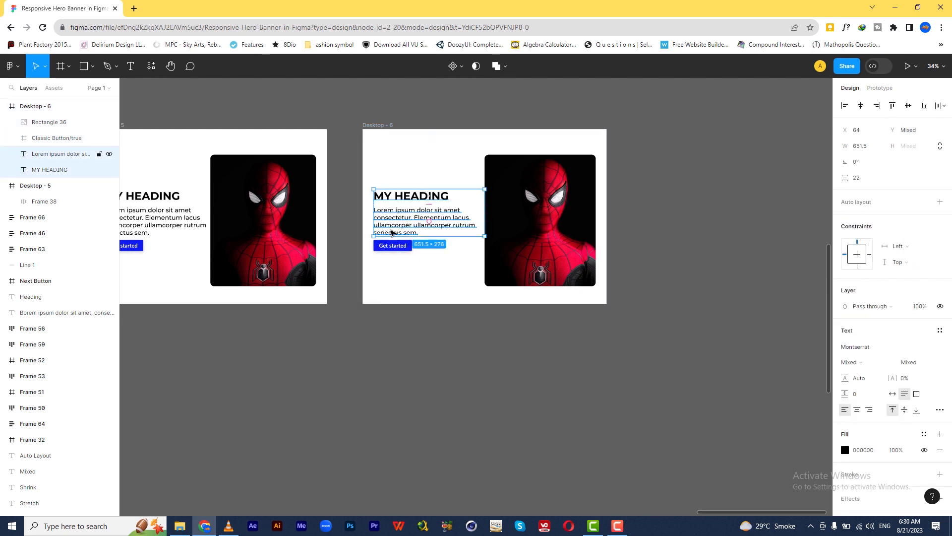
pyautogui.keyDown('shift'); pyautogui.click(391, 247); pyautogui.keyUp('shift')
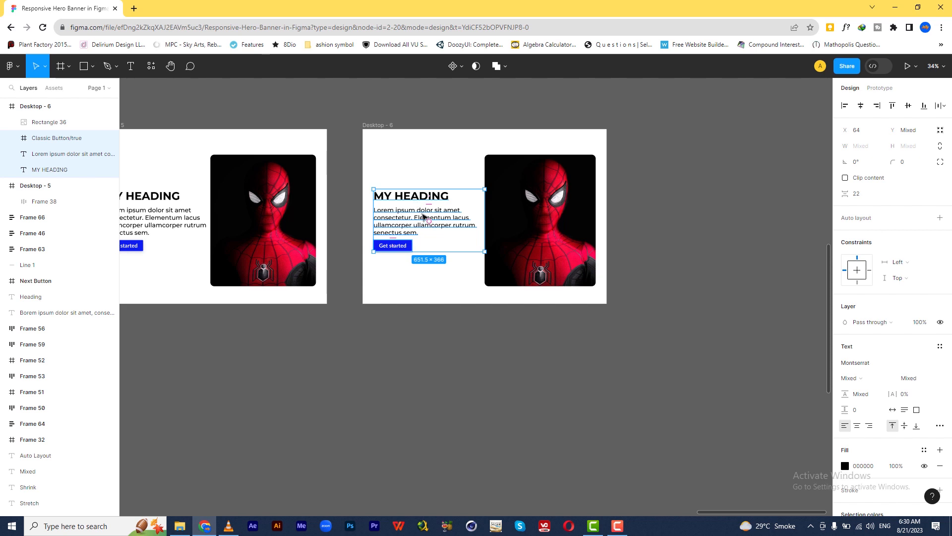
pyautogui.click(939, 219)
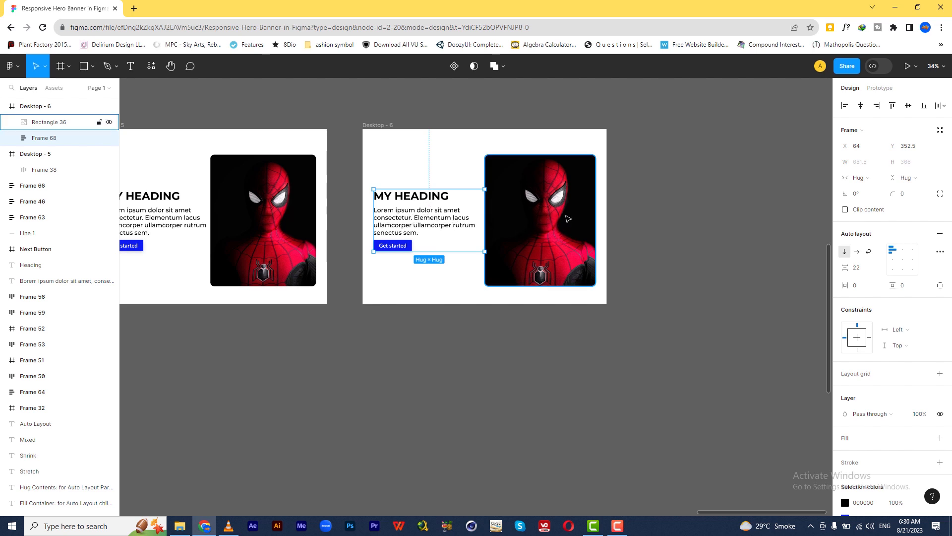
# Step: Wrap the Desktop - 6 text group and the Spider-Man image together in a horizontal auto layout
pyautogui.keyDown('shift'); pyautogui.click(568, 218); pyautogui.keyUp('shift')
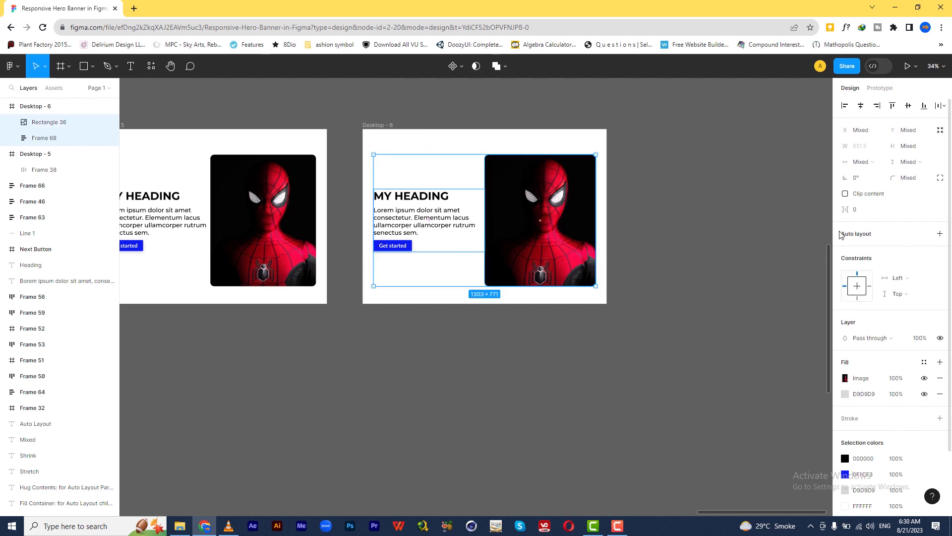
pyautogui.click(939, 234)
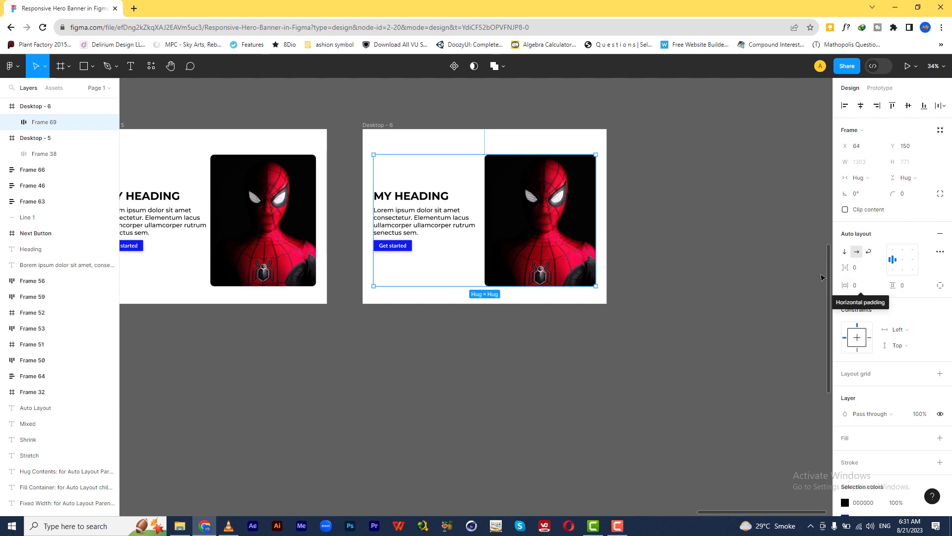
pyautogui.click(725, 245)
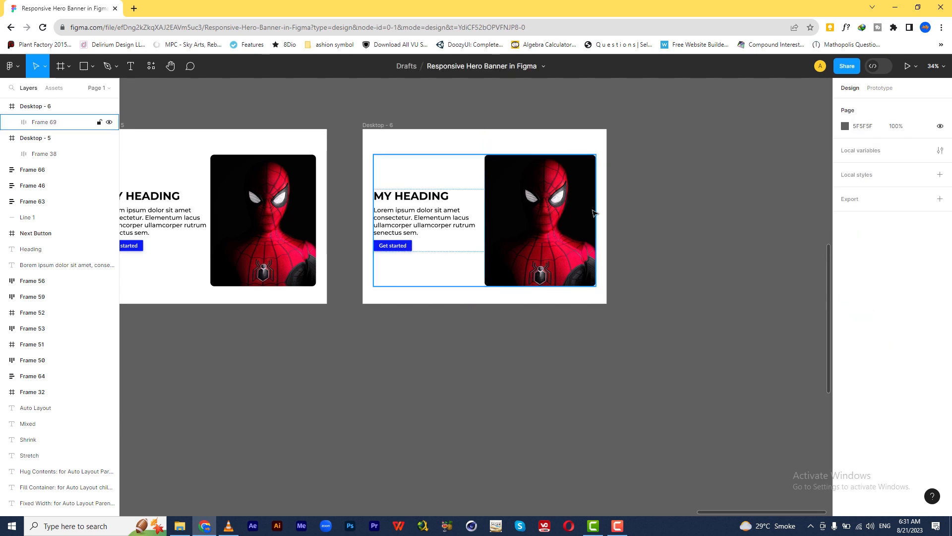
# Step: Check the Desktop - 6 frame's resizing and view the horizontal resizing options of its auto layout content frame
pyautogui.click(386, 143)
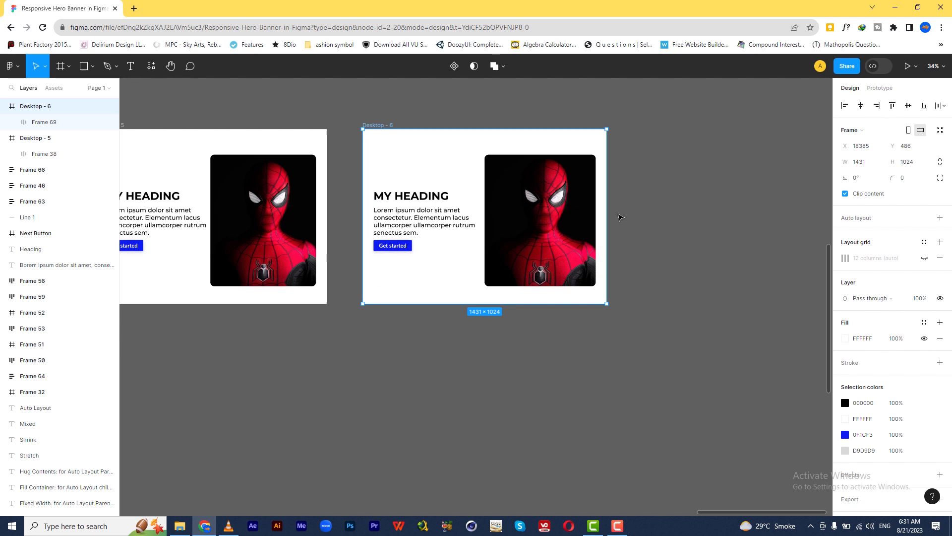
pyautogui.moveTo(606, 216)
pyautogui.mouseDown()
pyautogui.moveTo(500, 216)
pyautogui.moveTo(606, 222)
pyautogui.mouseUp()
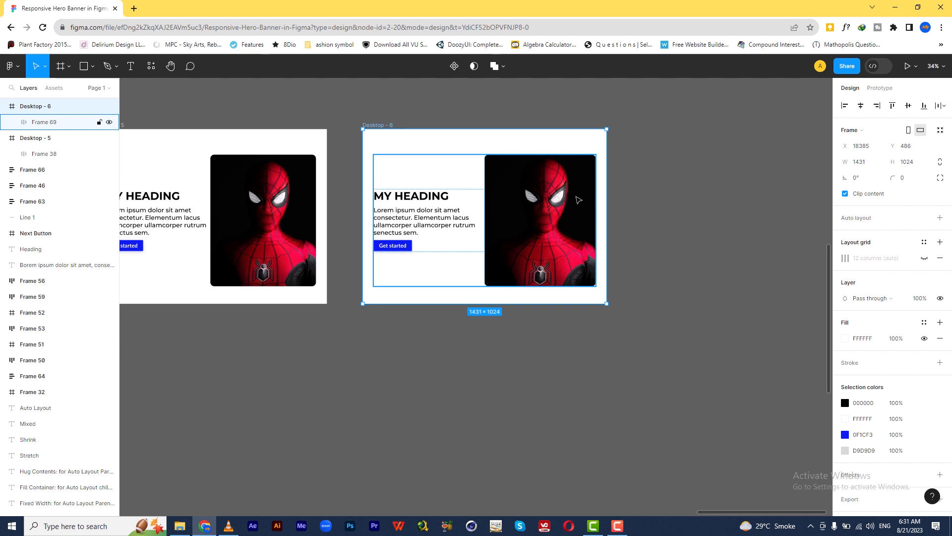
pyautogui.press('Return')
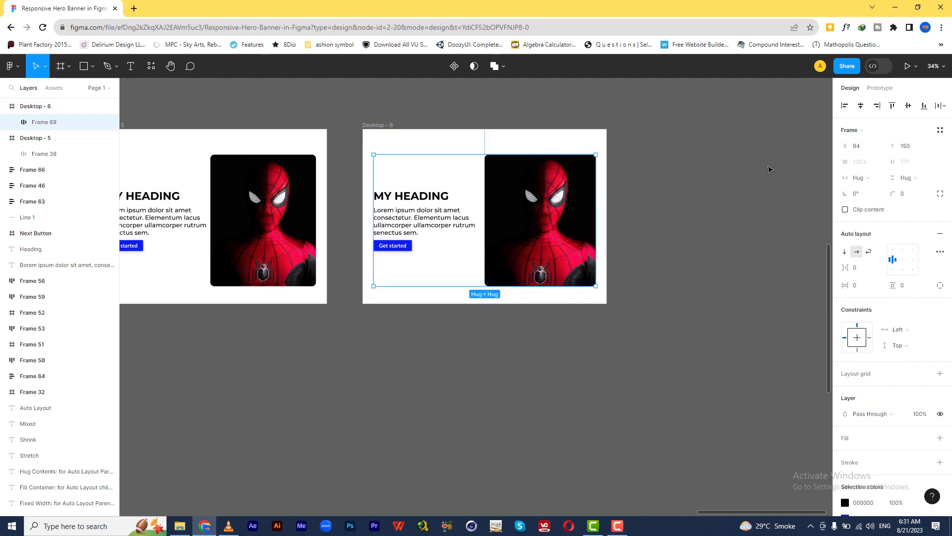
pyautogui.click(865, 178)
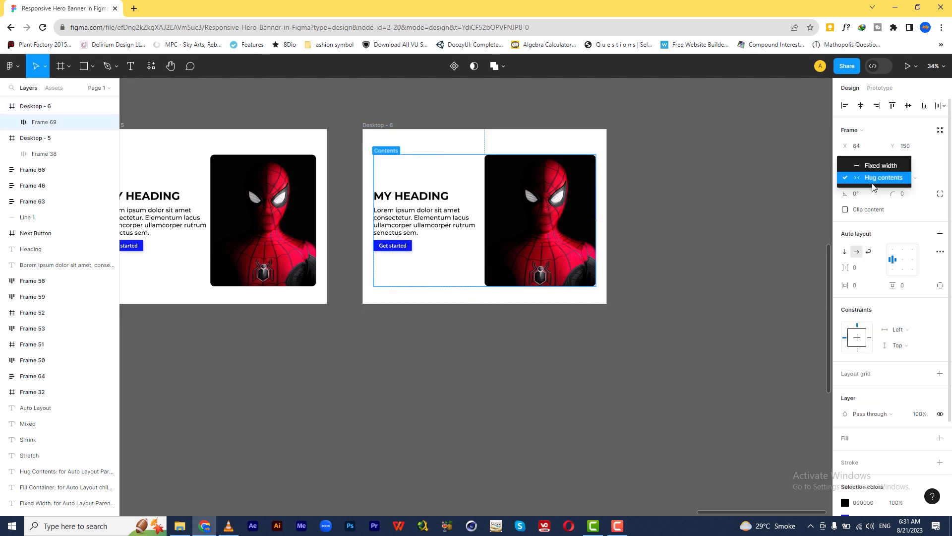
pyautogui.press('Escape')
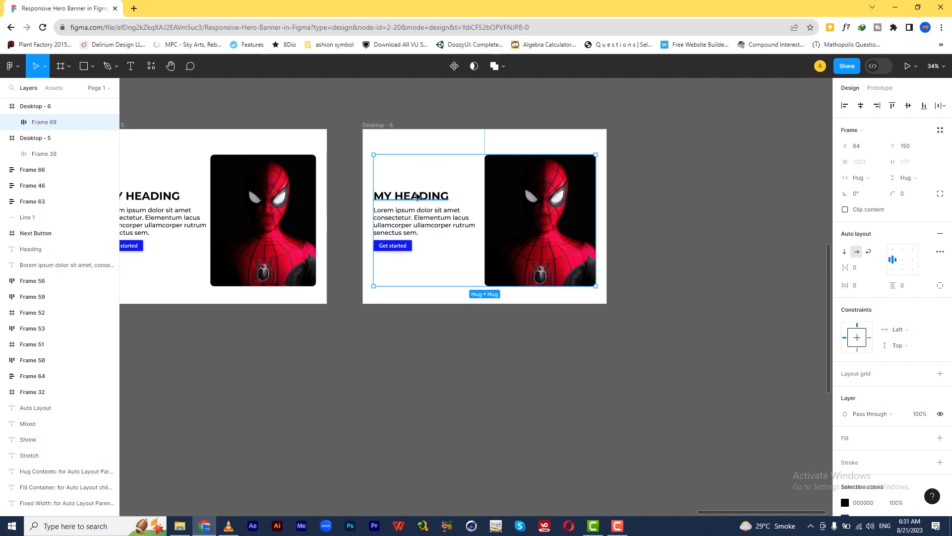
pyautogui.press('Escape')
pyautogui.click(420, 200)
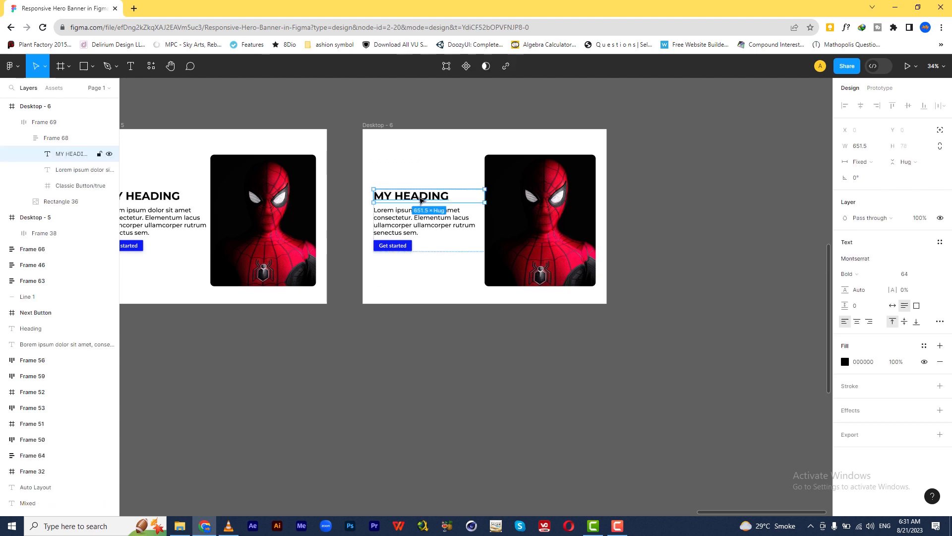
# Step: Try widening the Desktop - 5 frame to 1809 and narrowing it to 747, undoing each resize
pyautogui.hscroll(-4, 428, 315)
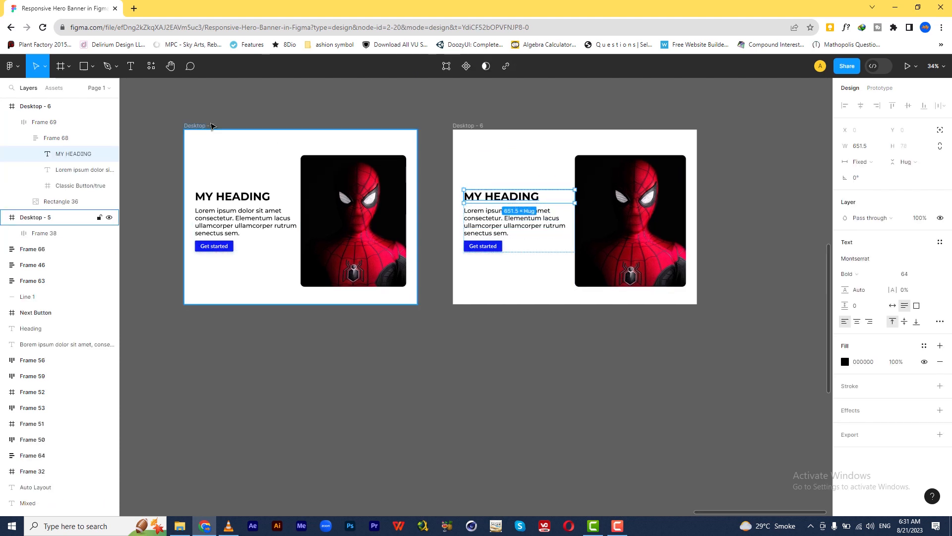
pyautogui.click(211, 126)
pyautogui.moveTo(439, 194); pyautogui.dragTo(493, 196)
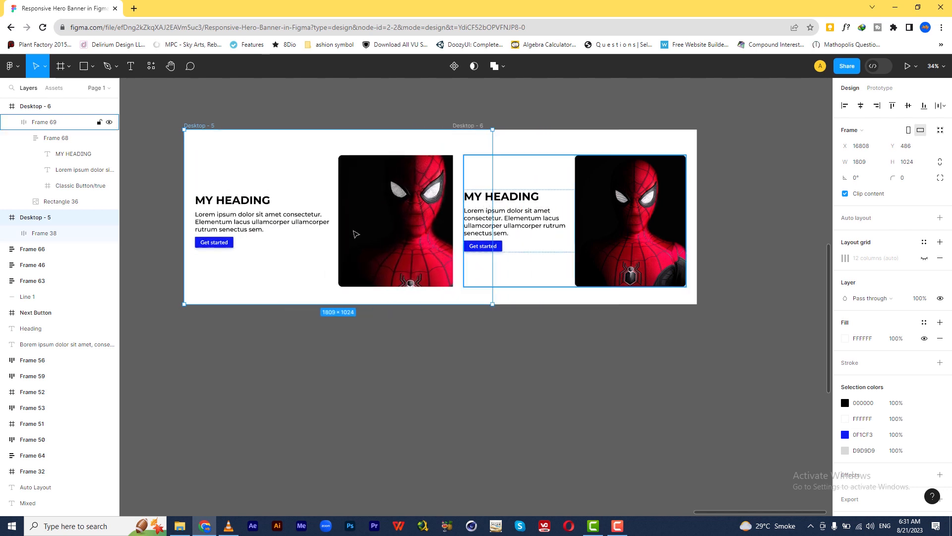
pyautogui.hotkey('ctrl', 'z')
pyautogui.moveTo(416, 198); pyautogui.dragTo(312, 193)
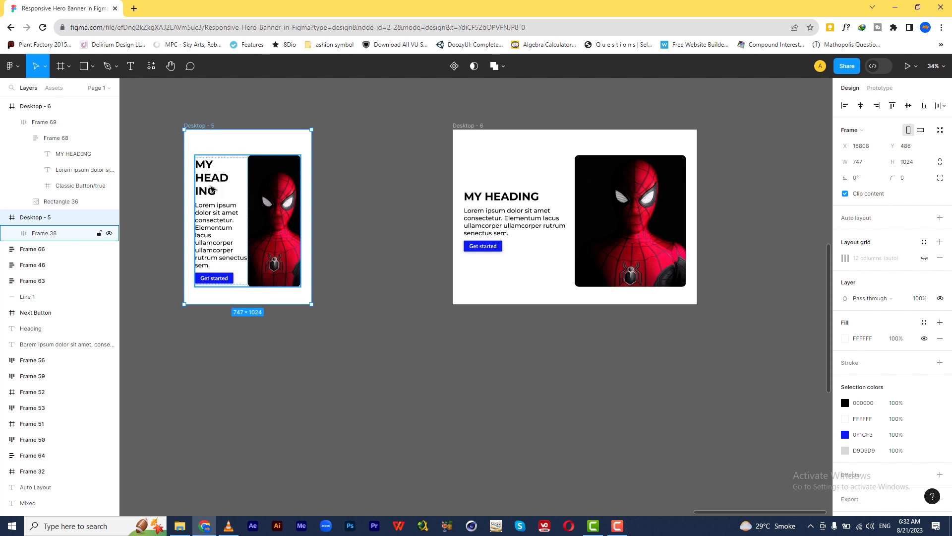
pyautogui.hotkey('ctrl', 'z')
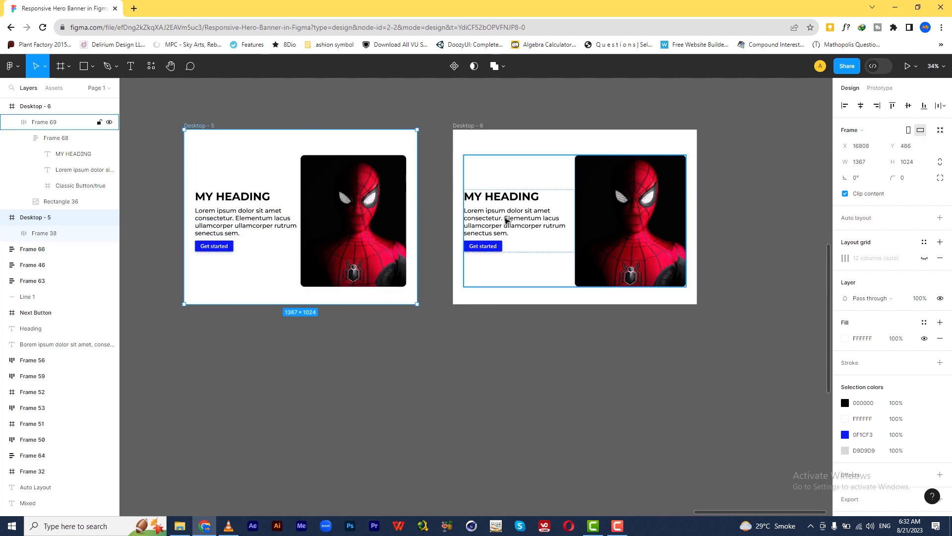
# Step: Set the horizontal resizing of the Desktop - 6 heading and paragraph to Fill container
pyautogui.click(505, 200)
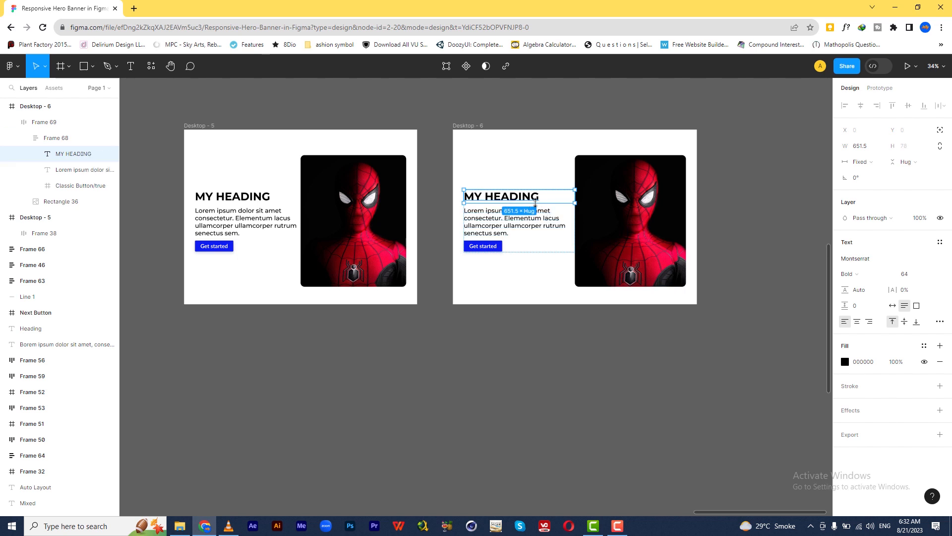
pyautogui.click(863, 163)
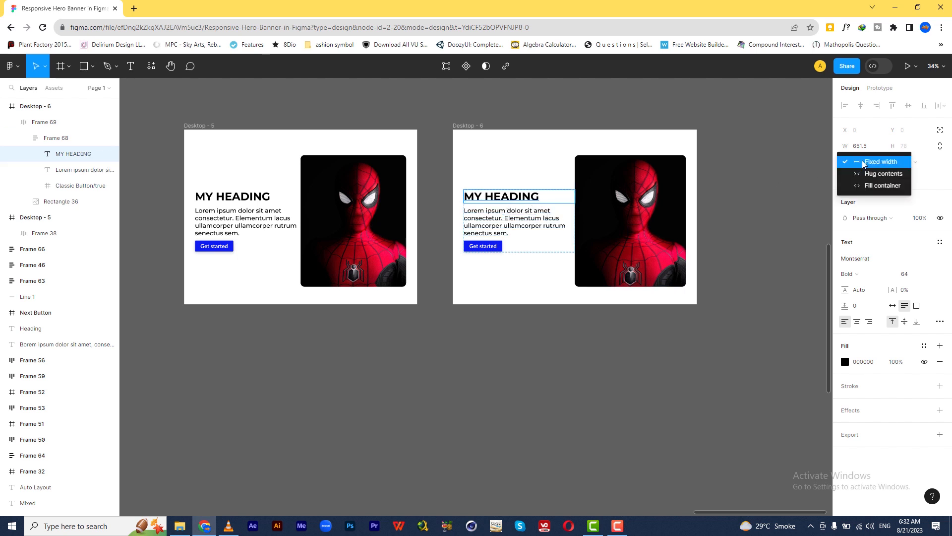
pyautogui.click(865, 190)
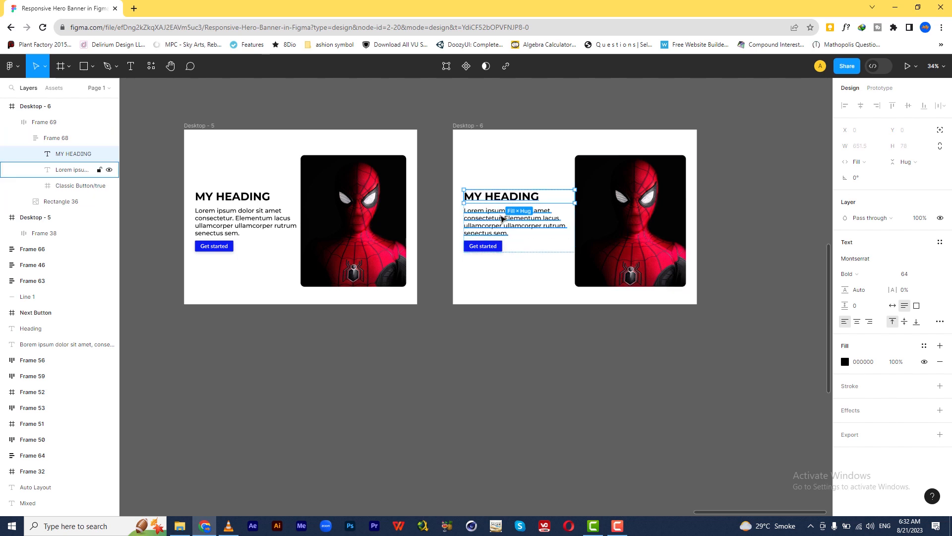
pyautogui.click(502, 219)
pyautogui.click(862, 162)
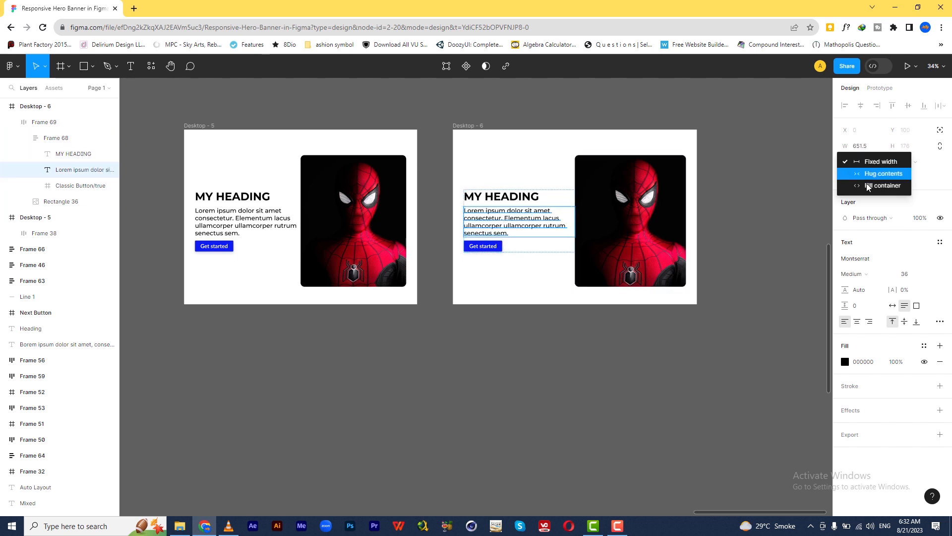
pyautogui.click(868, 185)
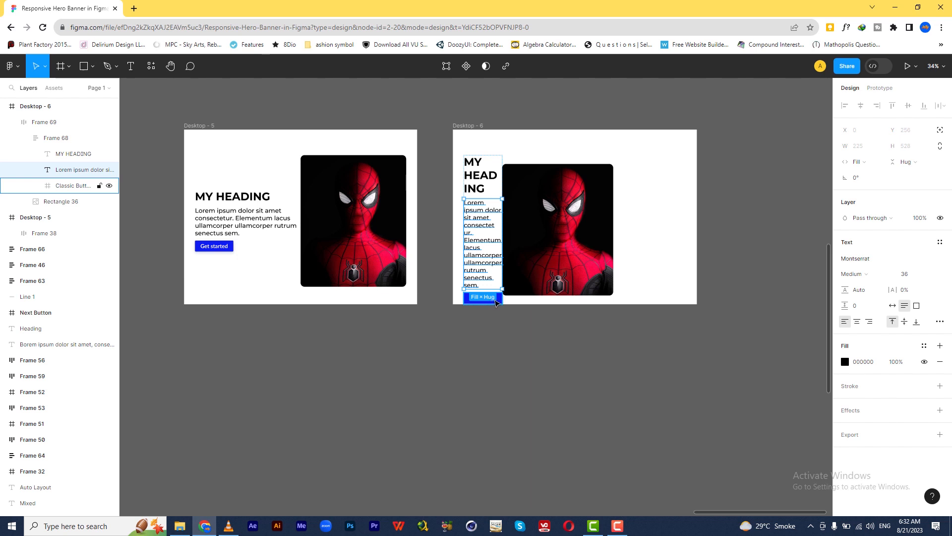
# Step: Set the horizontal resizing of the auto layout frame holding the Desktop - 6 heading, paragraph and button to Fill container
pyautogui.click(495, 302)
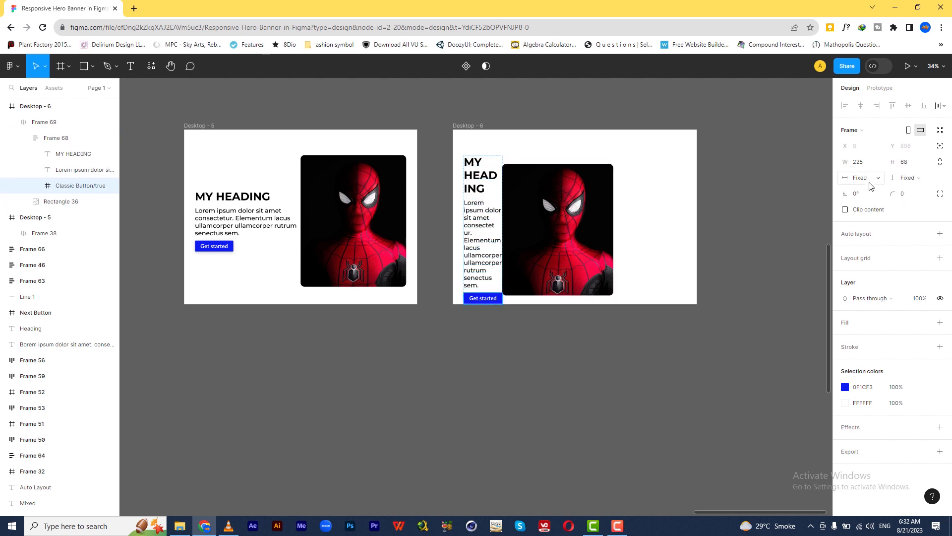
pyautogui.click(496, 163)
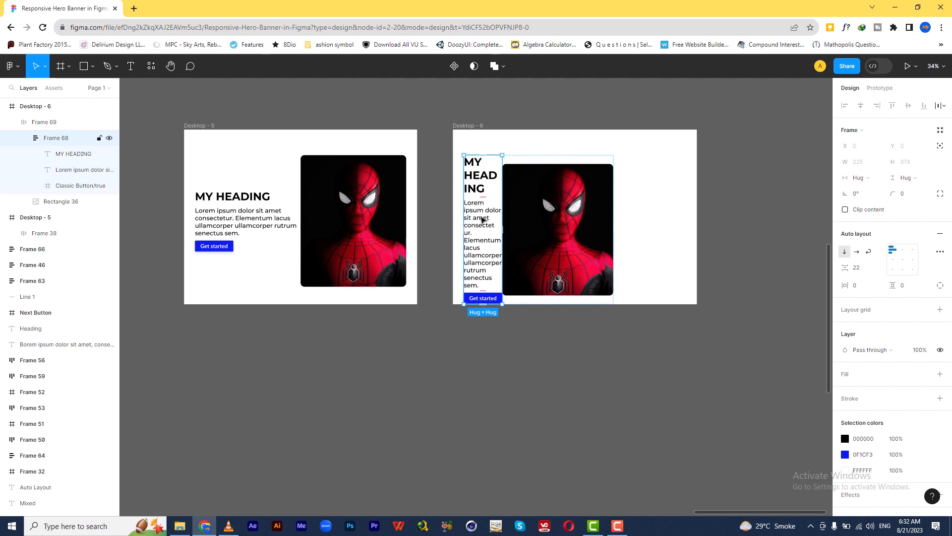
pyautogui.click(859, 181)
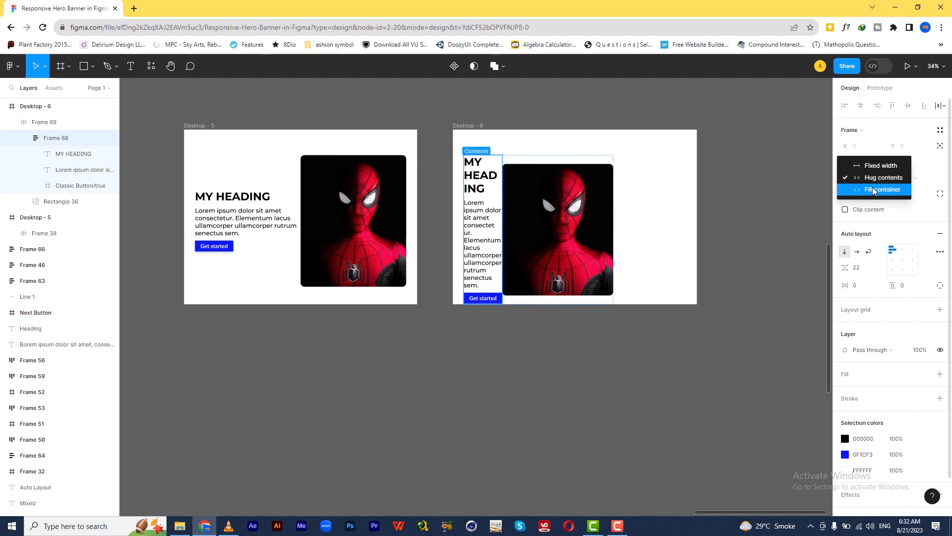
pyautogui.click(874, 189)
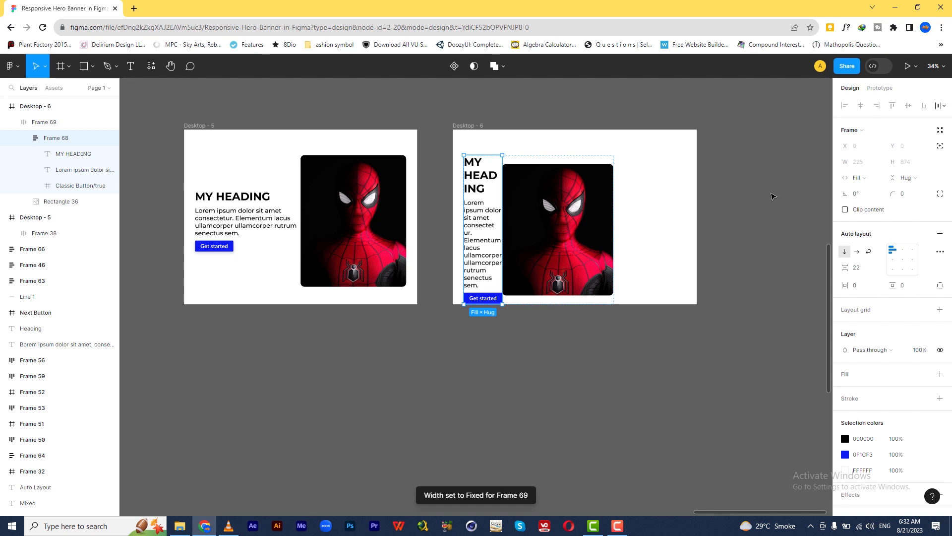
# Step: Set the horizontal resizing of the Spider-Man image in Desktop - 6 to Fill container
pyautogui.click(600, 184)
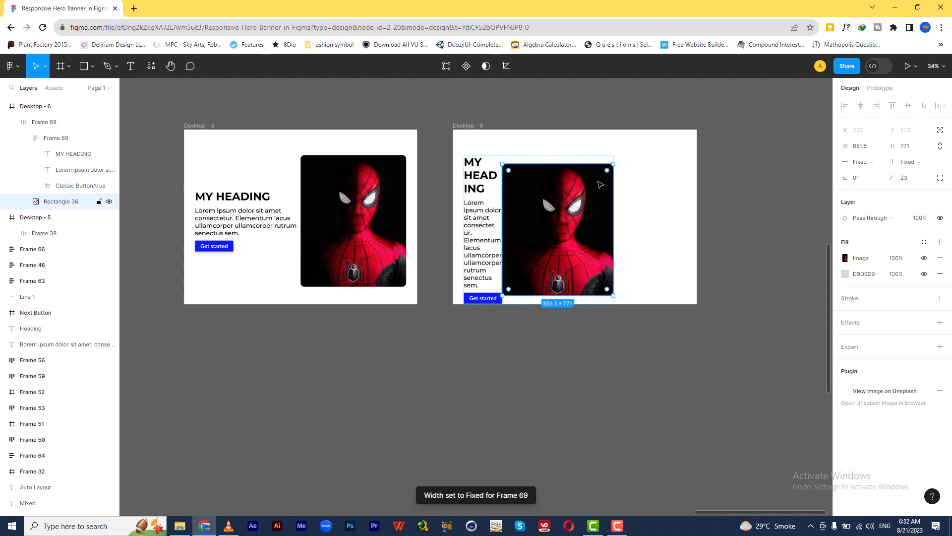
pyautogui.click(865, 162)
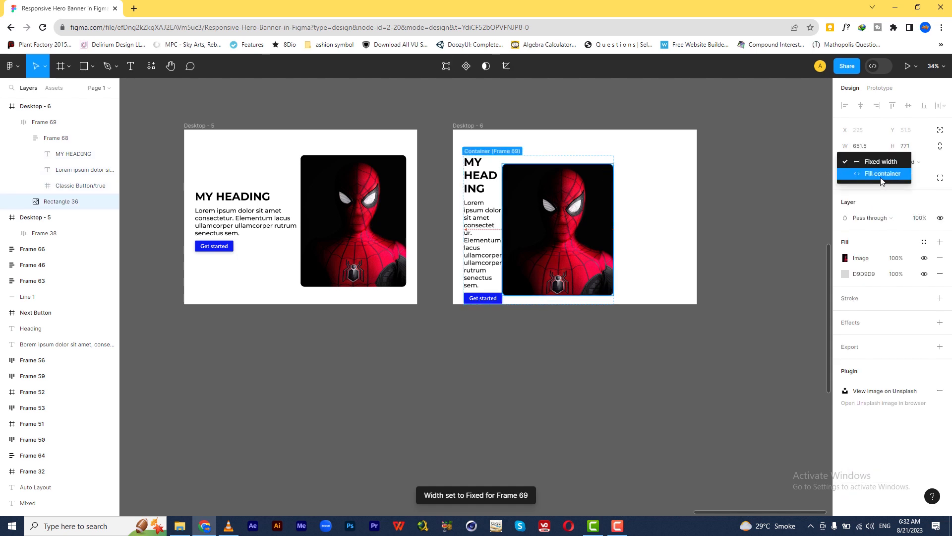
pyautogui.click(882, 173)
# Step: Widen the outer auto layout frame in Desktop - 6 to about 1305 so it spans the banner
pyautogui.click(197, 128)
pyautogui.moveTo(418, 183)
pyautogui.mouseDown()
pyautogui.moveTo(304, 184)
pyautogui.moveTo(417, 183)
pyautogui.mouseUp()
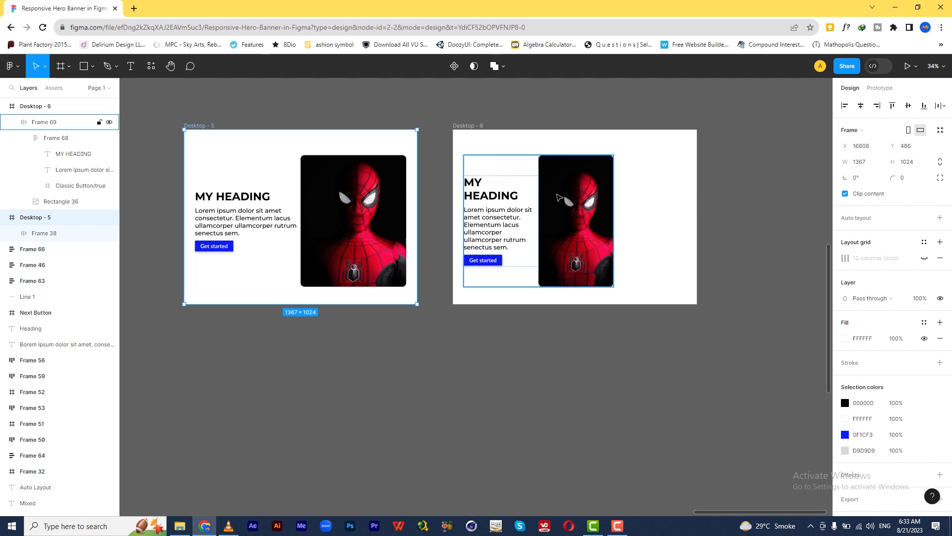
pyautogui.click(514, 165)
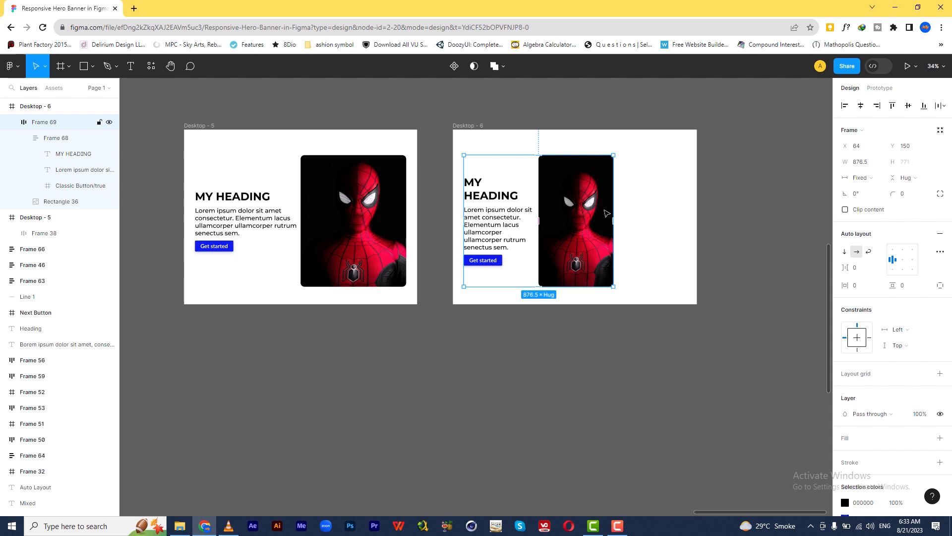
pyautogui.moveTo(617, 218); pyautogui.dragTo(686, 226)
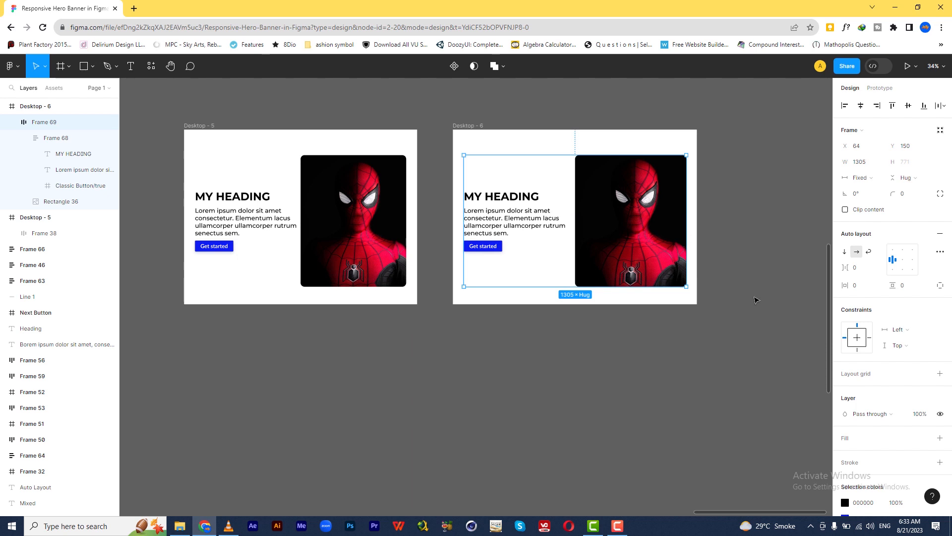
# Step: Try resizing the Desktop - 6 frame horizontally to test how its content responds, restoring its 1431 width
pyautogui.click(755, 299)
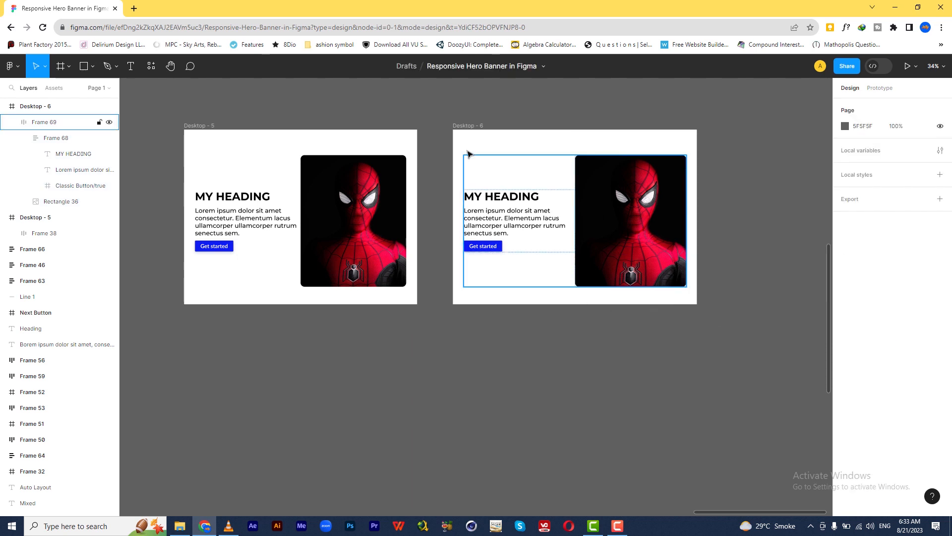
pyautogui.click(463, 126)
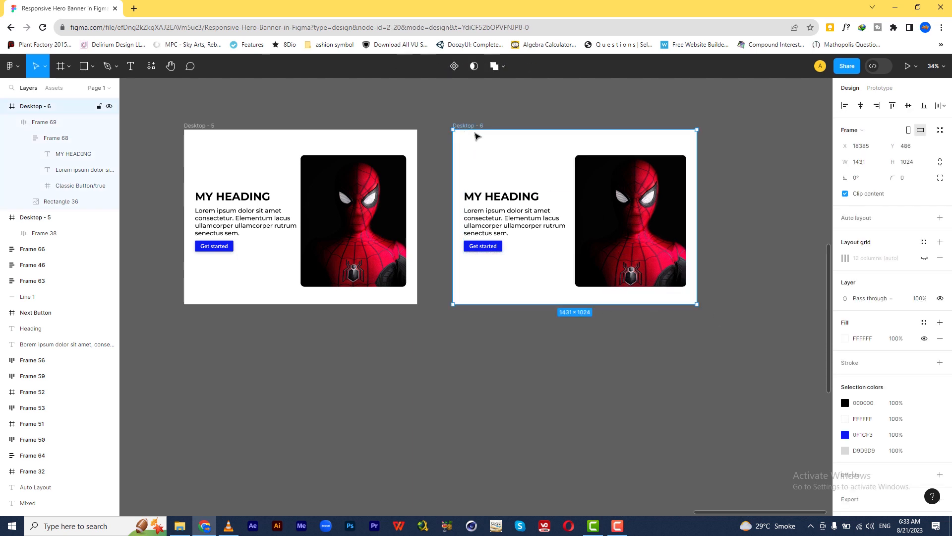
pyautogui.moveTo(697, 219); pyautogui.dragTo(698, 262)
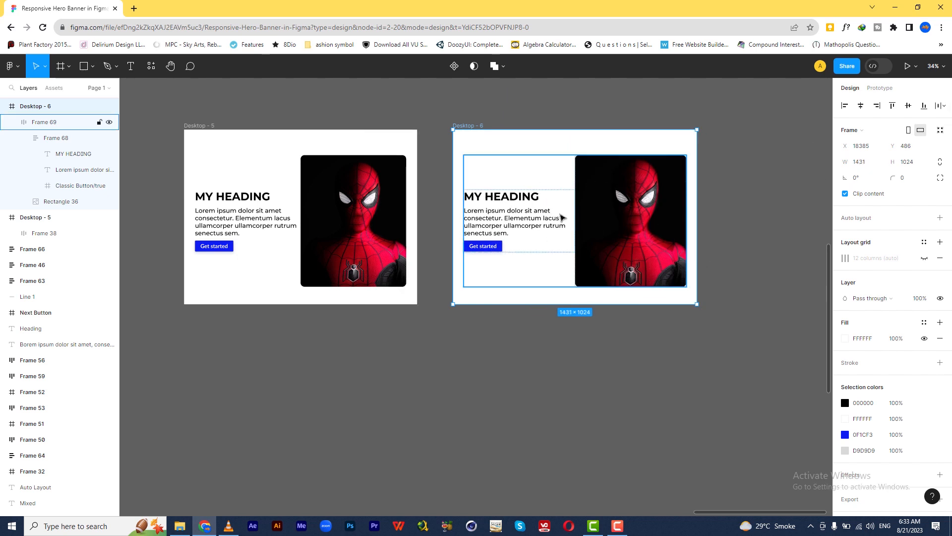
# Step: Try narrowing the Desktop - 5 frame to about 924 wide to test its responsiveness, and undo the resize
pyautogui.click(225, 127)
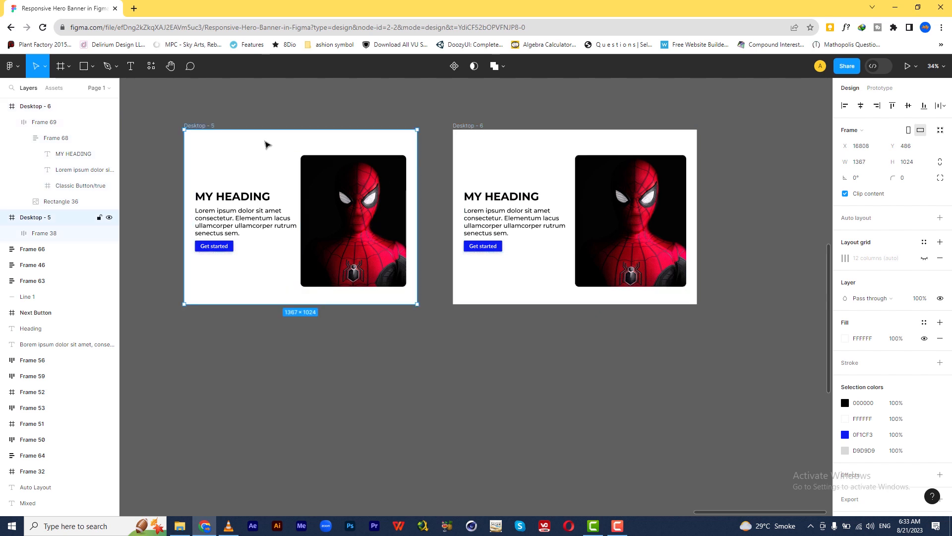
pyautogui.moveTo(417, 186); pyautogui.dragTo(340, 185)
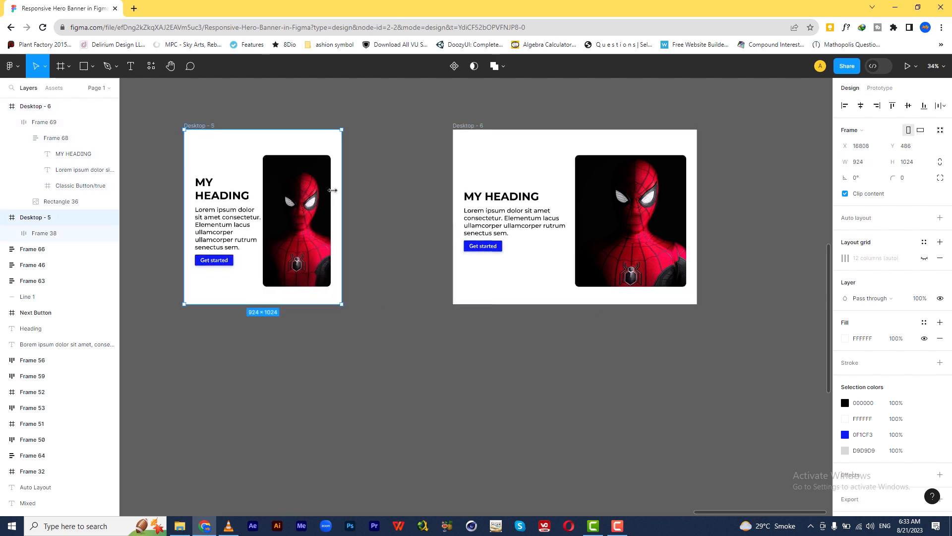
pyautogui.hotkey('ctrl', 'z')
# Step: Repeat the horizontal resize test on the Desktop - 6 frame for comparison with Desktop - 5, keeping its original width
pyautogui.click(474, 130)
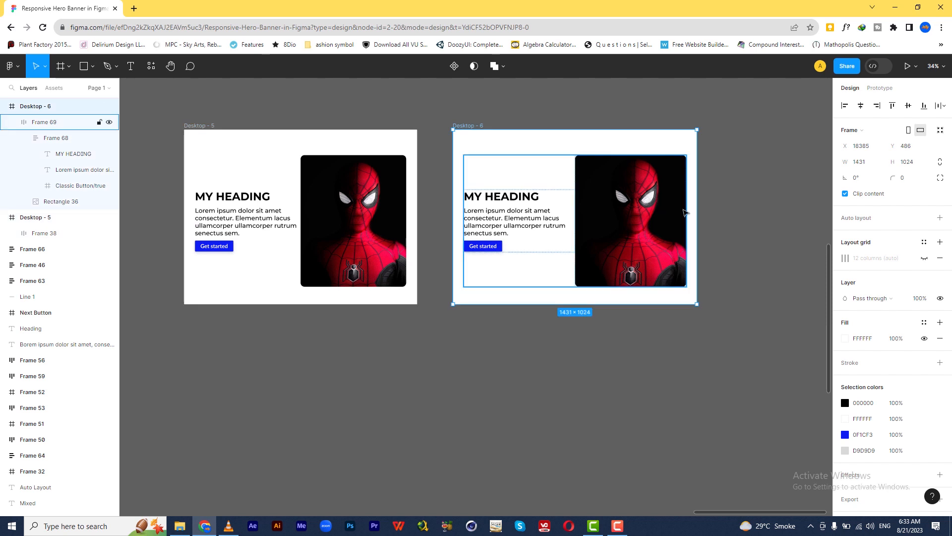
pyautogui.moveTo(697, 210)
pyautogui.mouseDown()
pyautogui.moveTo(551, 213)
pyautogui.moveTo(672, 227)
pyautogui.moveTo(697, 209)
pyautogui.mouseUp()
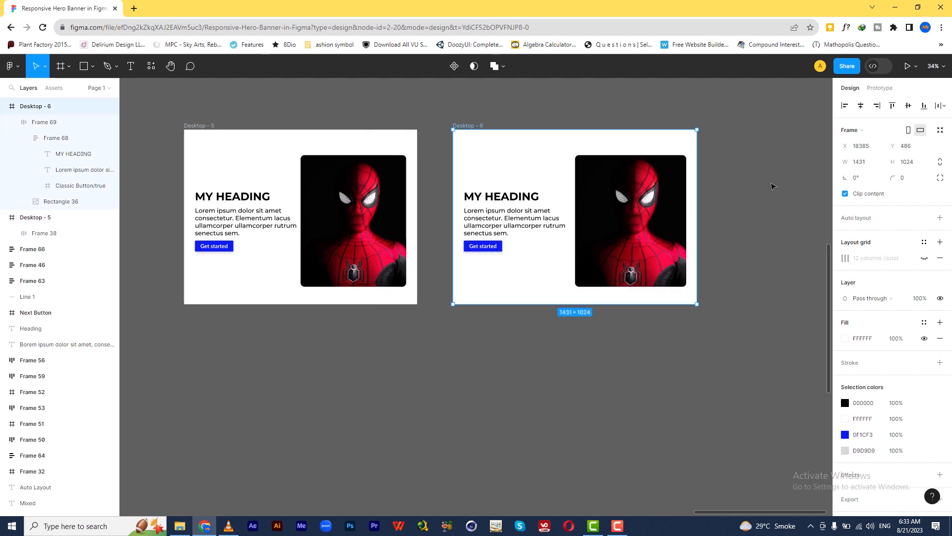
pyautogui.click(608, 184)
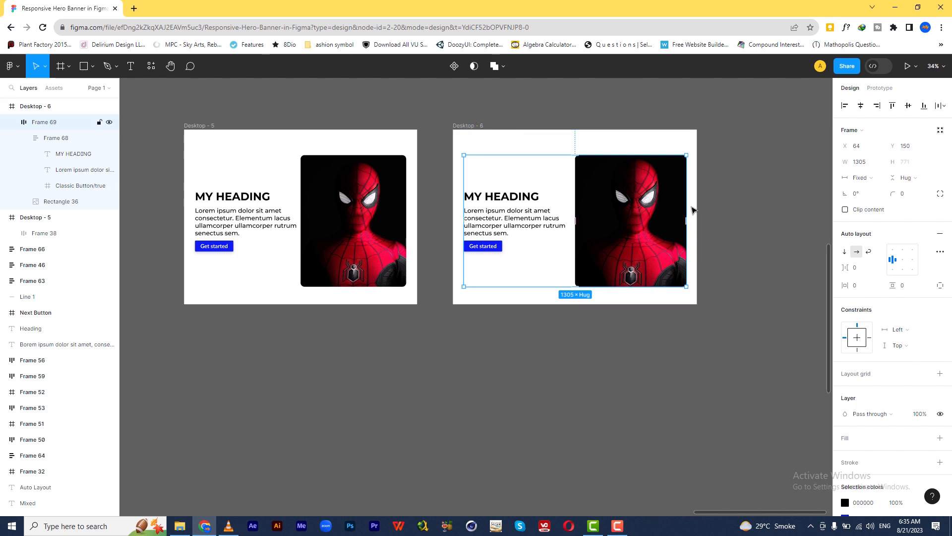
pyautogui.click(481, 126)
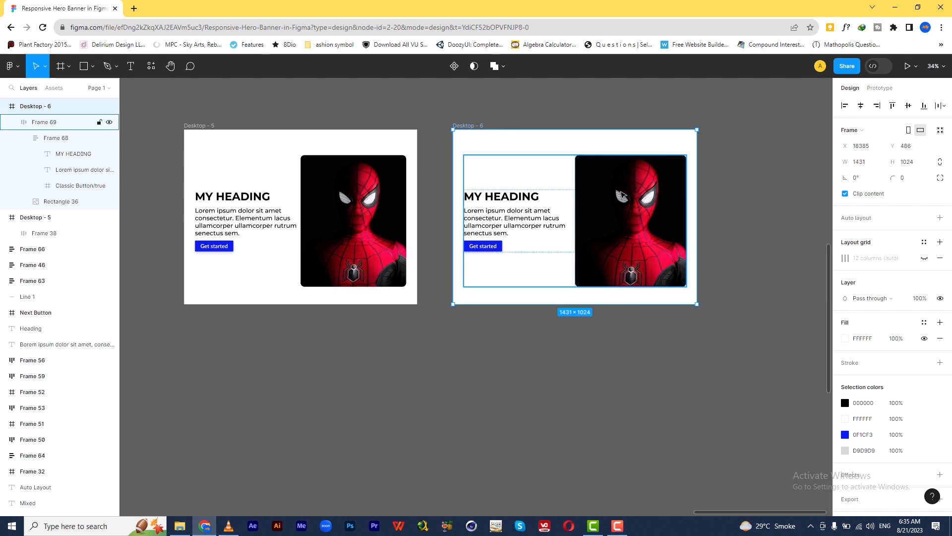
# Step: Try resizing the outer auto layout frame in Desktop - 6 horizontally and review its horizontal constraint options without changing them
pyautogui.click(510, 185)
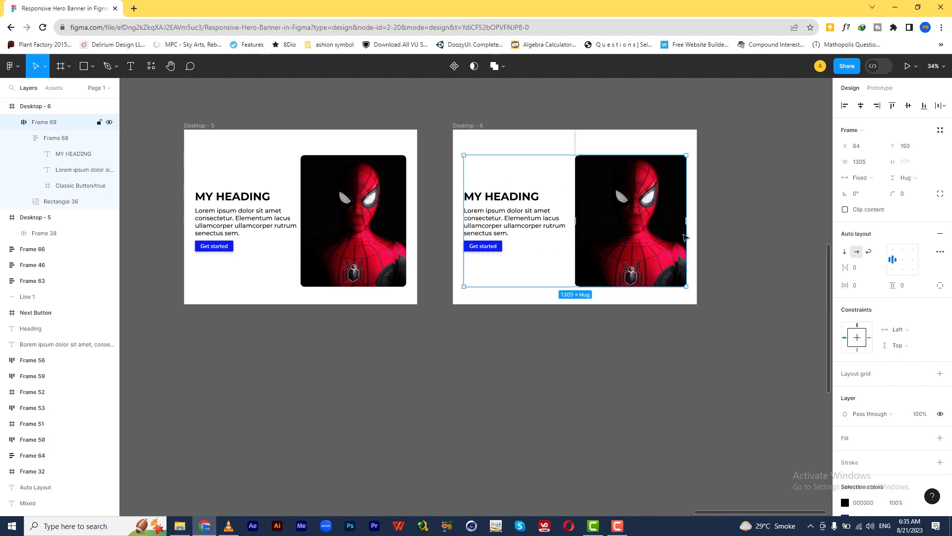
pyautogui.moveTo(685, 218)
pyautogui.mouseDown()
pyautogui.moveTo(629, 222)
pyautogui.moveTo(687, 231)
pyautogui.mouseUp()
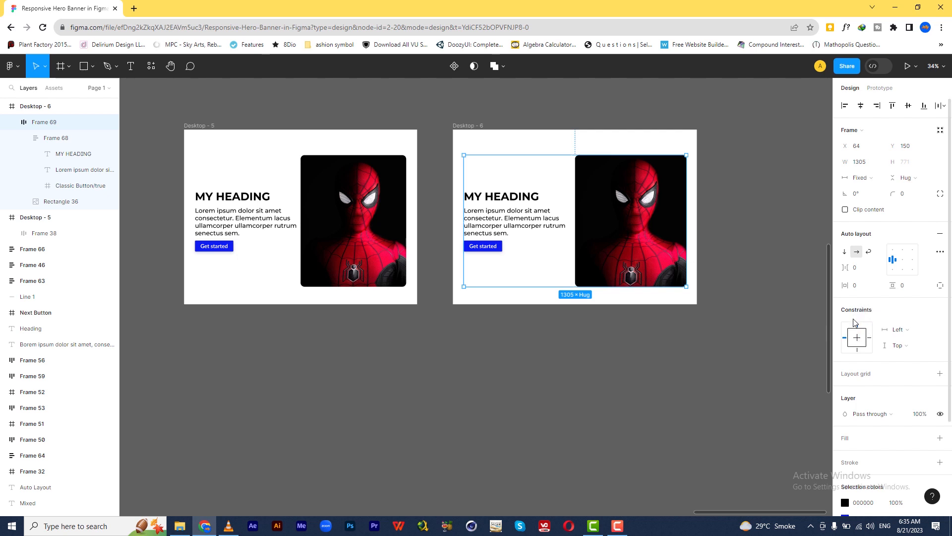
pyautogui.click(911, 333)
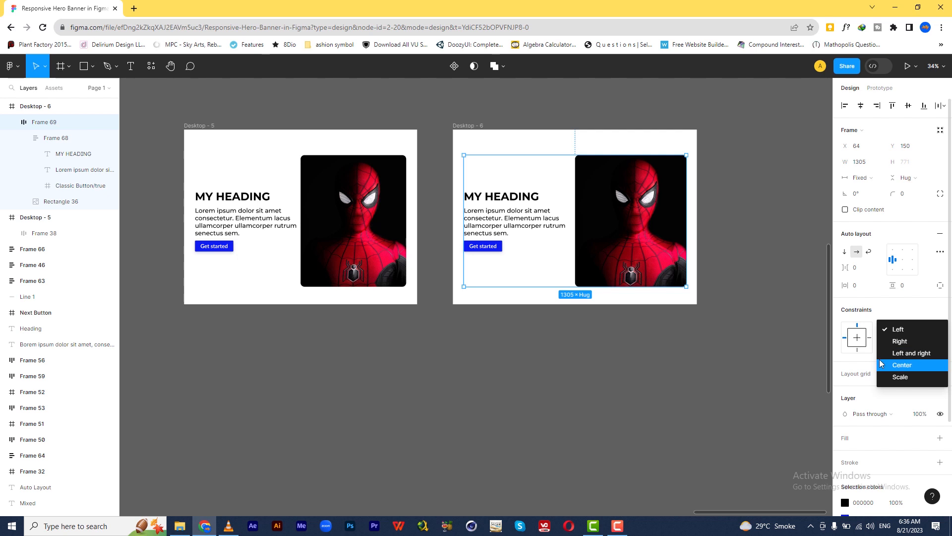
pyautogui.click(853, 364)
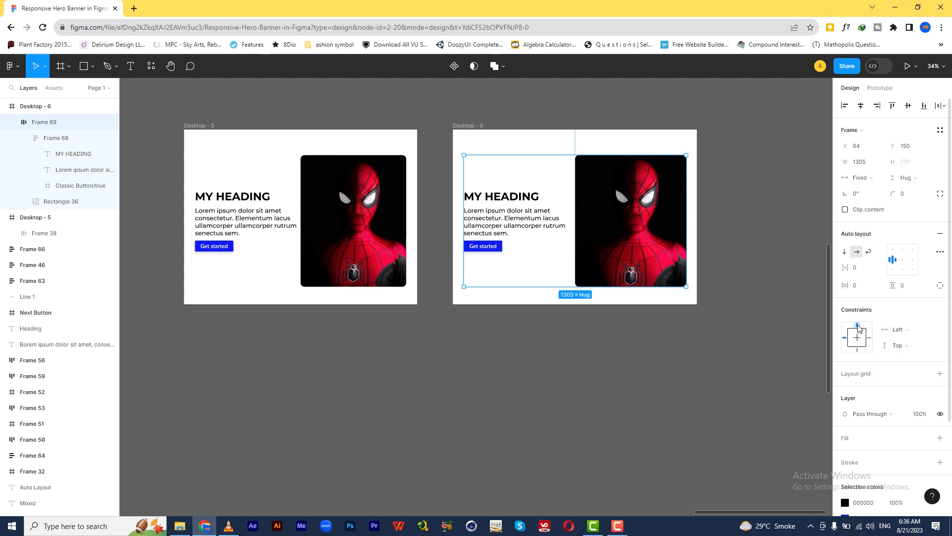
# Step: Try narrowing the Desktop - 6 frame to about 1186 wide with the Left constraint, and undo the resize
pyautogui.click(477, 134)
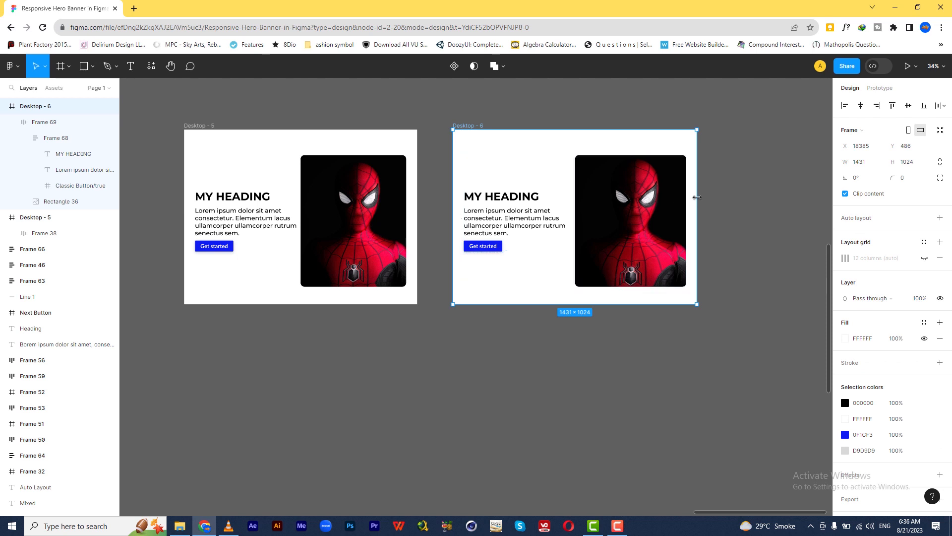
pyautogui.moveTo(697, 200); pyautogui.dragTo(655, 225)
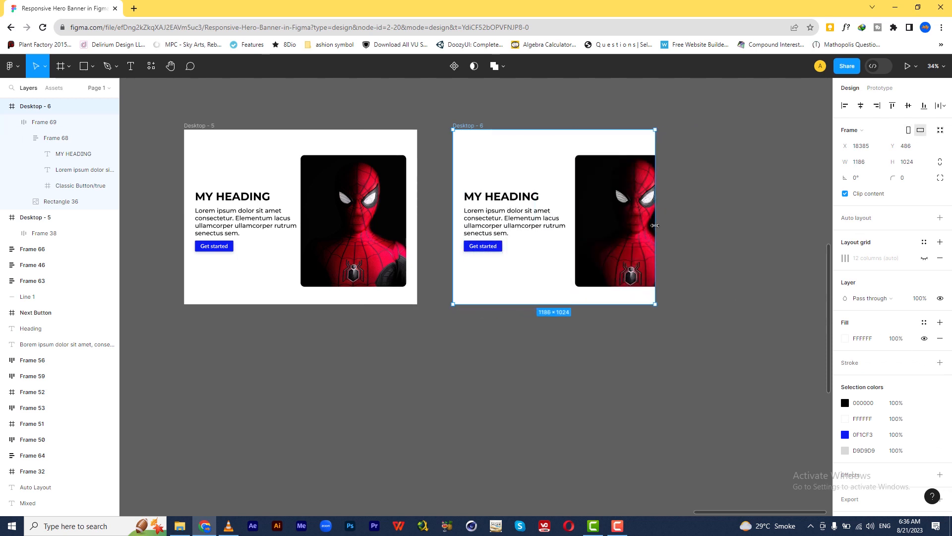
pyautogui.hotkey('ctrl', 'z')
# Step: Set the outer auto layout frame's horizontal constraint to Left and right, and test it by resizing Desktop - 6 and restoring its width
pyautogui.click(605, 207)
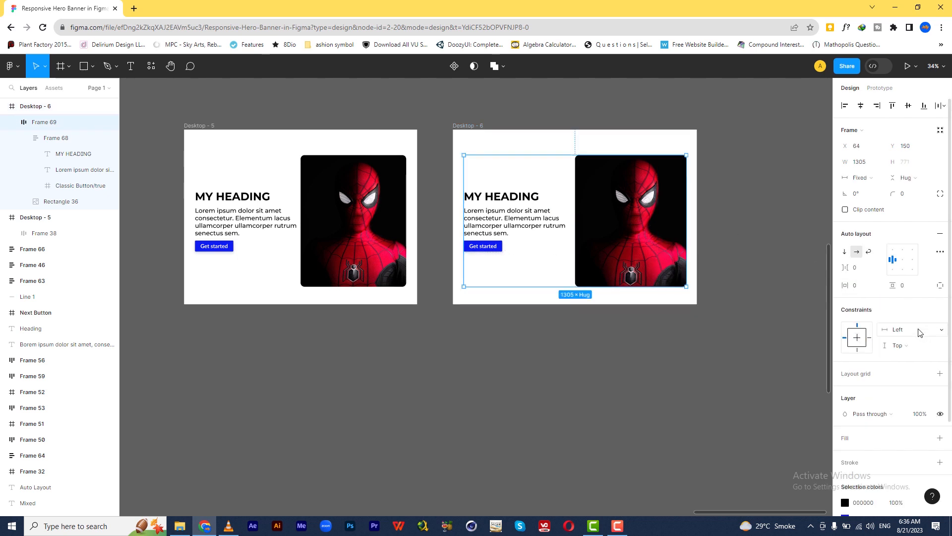
pyautogui.click(900, 329)
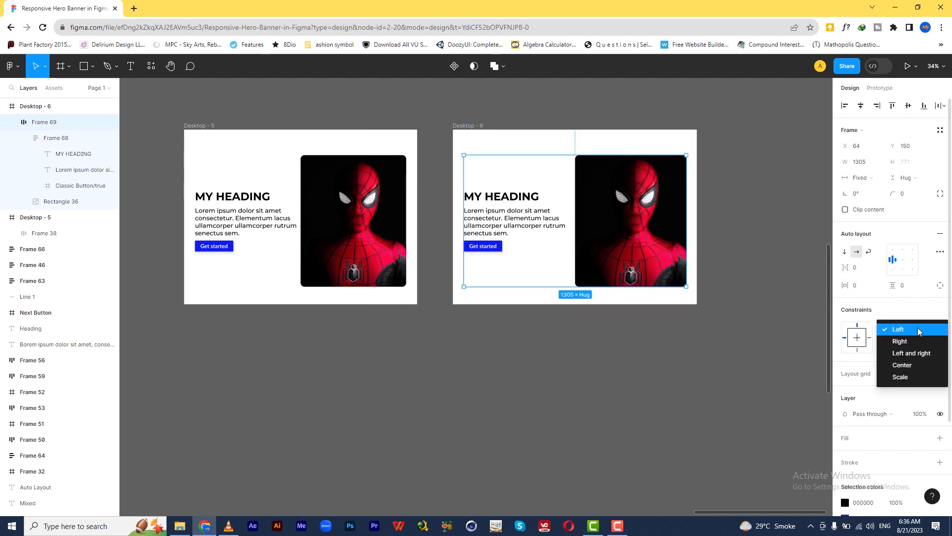
pyautogui.click(916, 354)
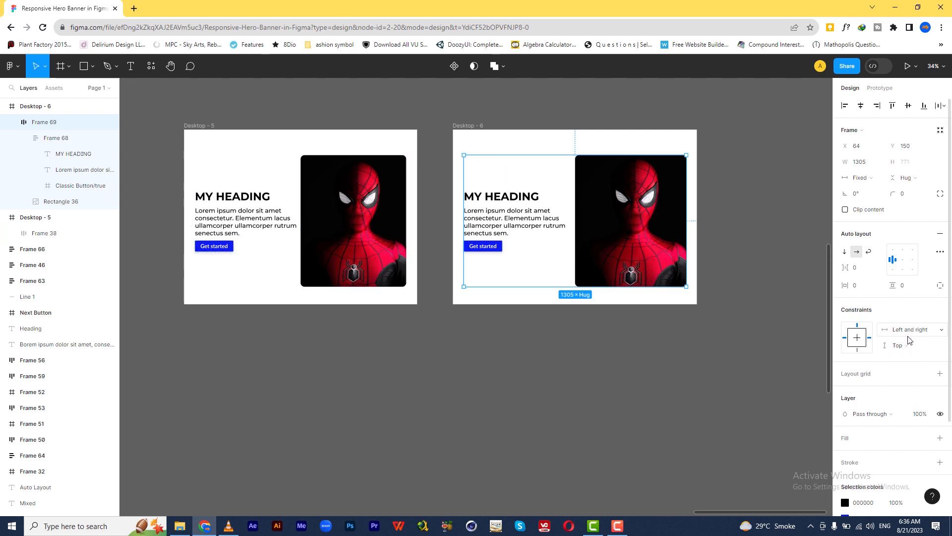
pyautogui.click(466, 127)
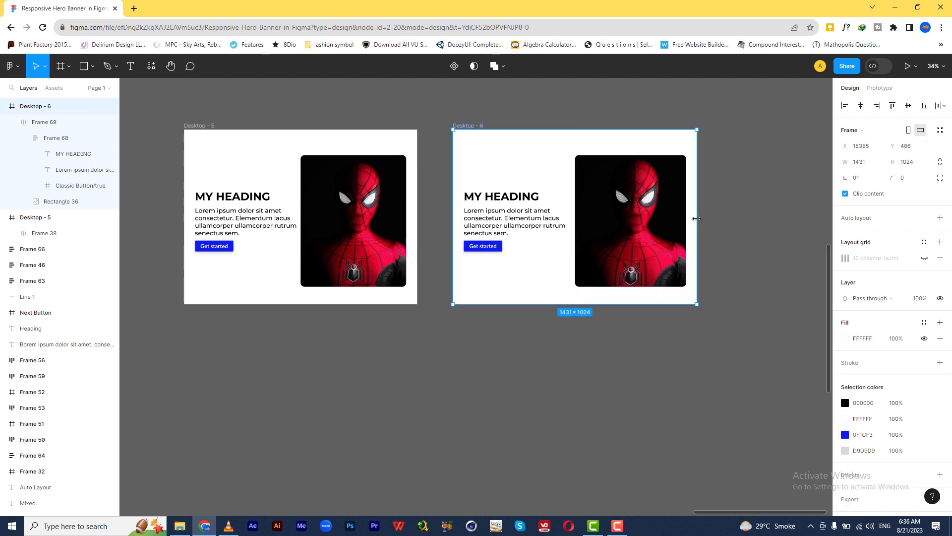
pyautogui.moveTo(684, 217)
pyautogui.mouseDown()
pyautogui.moveTo(564, 211)
pyautogui.moveTo(712, 216)
pyautogui.moveTo(568, 222)
pyautogui.moveTo(696, 218)
pyautogui.mouseUp()
# Step: Recheck the outer auto layout frame's horizontal constraint, keeping Left and right, and widen the Desktop - 6 frame to about 1962
pyautogui.click(628, 242)
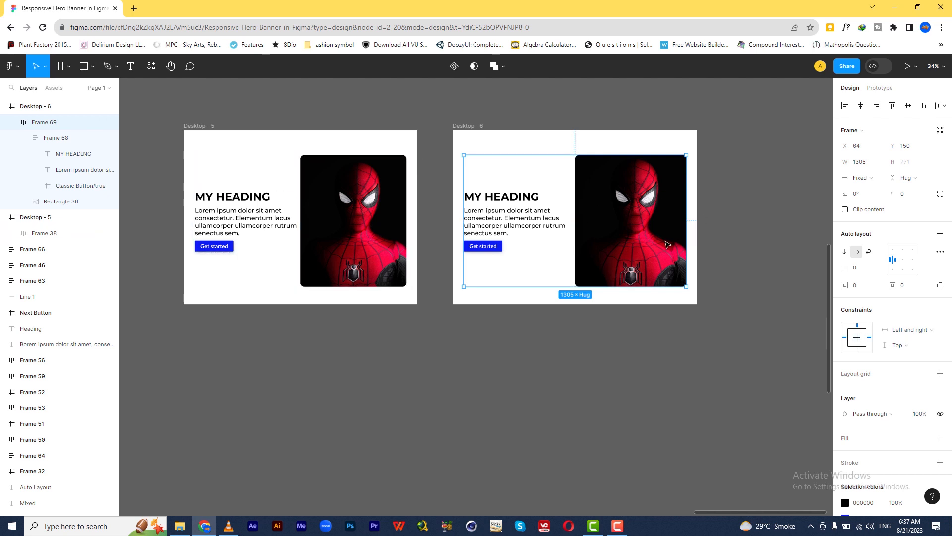
pyautogui.click(924, 330)
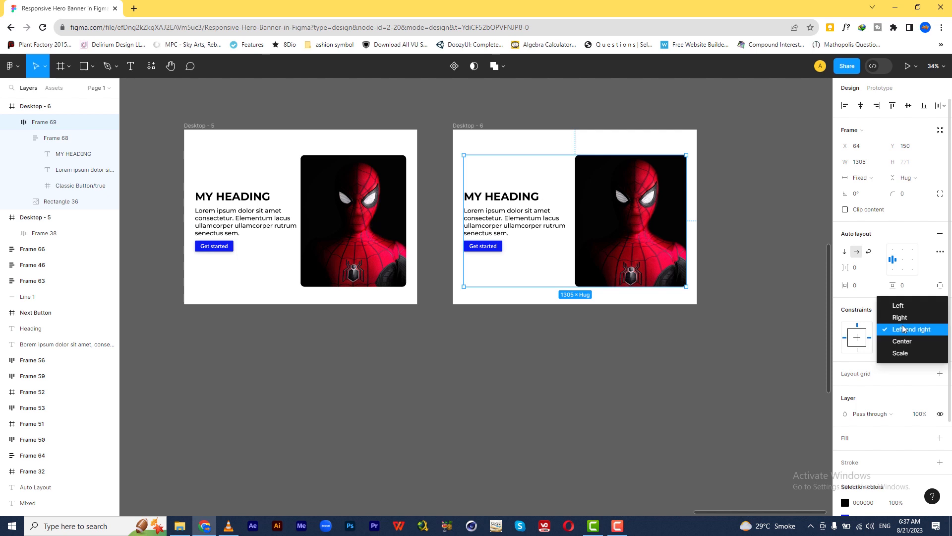
pyautogui.click(904, 334)
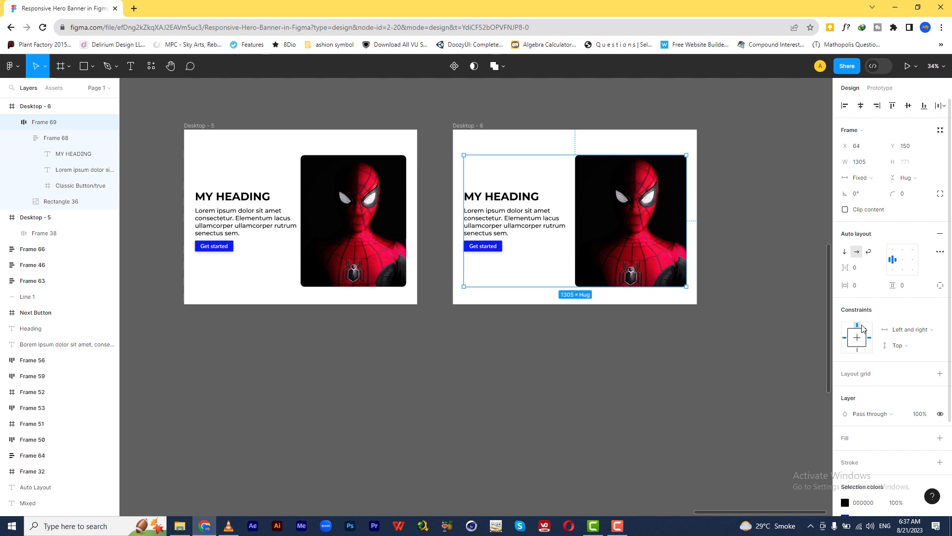
pyautogui.click(483, 126)
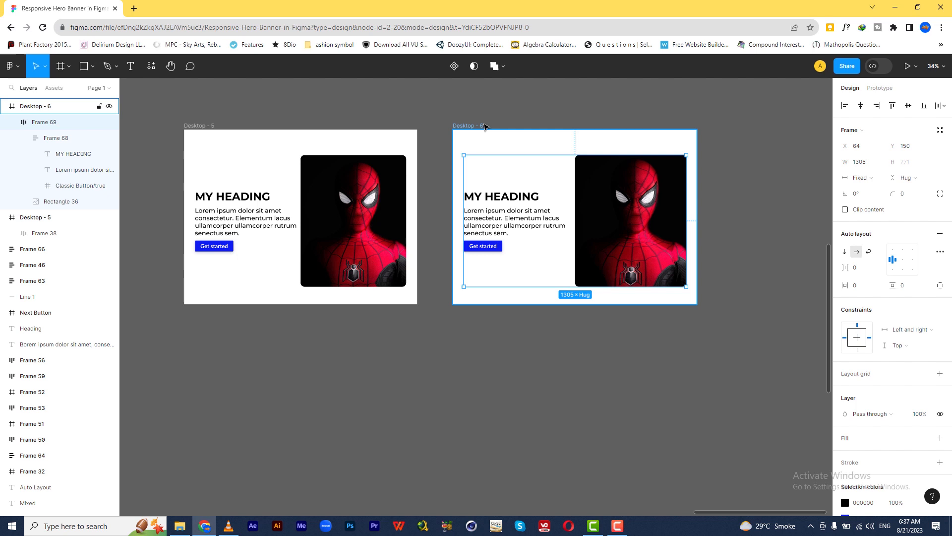
pyautogui.moveTo(696, 191); pyautogui.dragTo(791, 210)
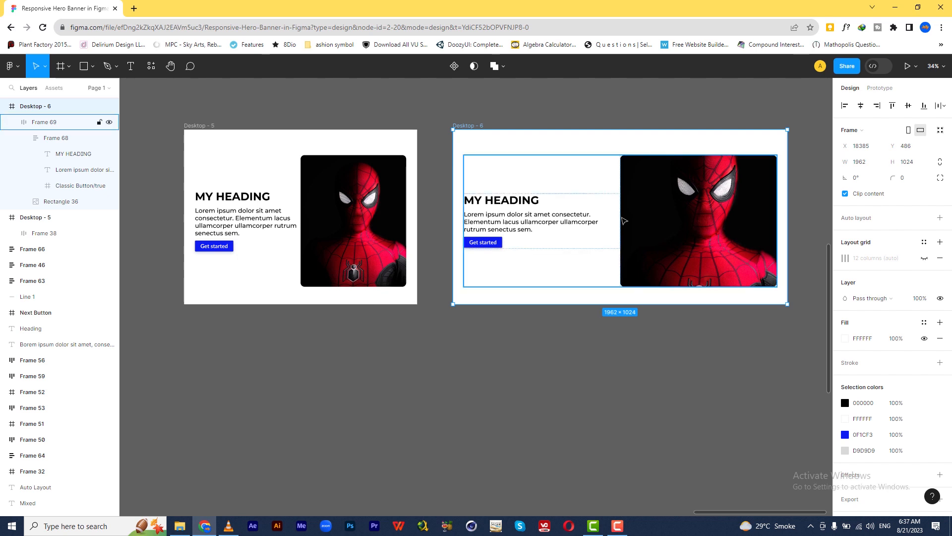